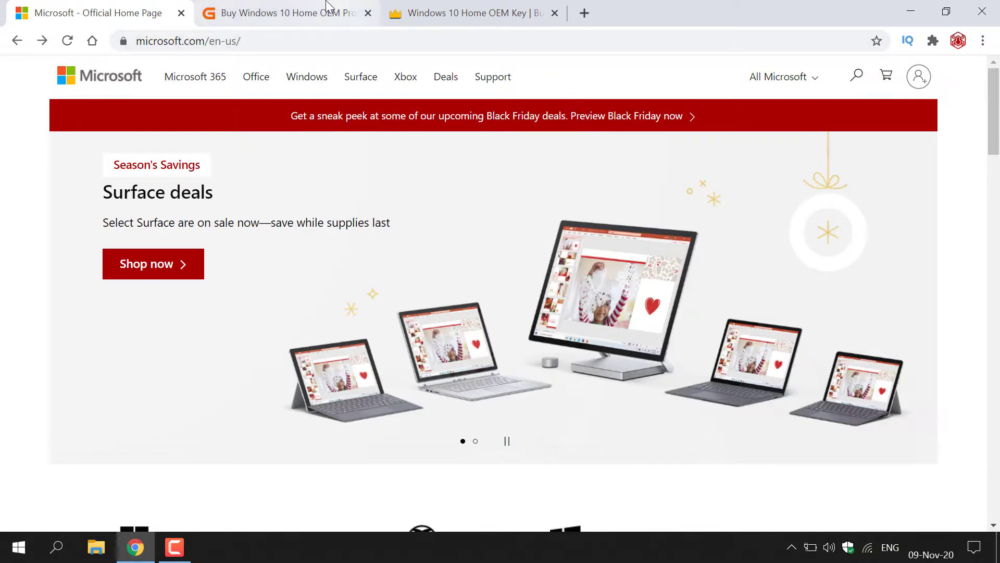
# Step: Find Microsoft Store's €145.00 Windows 10 Home download page, then switch to the G2A tab
pyautogui.click(364, 39)
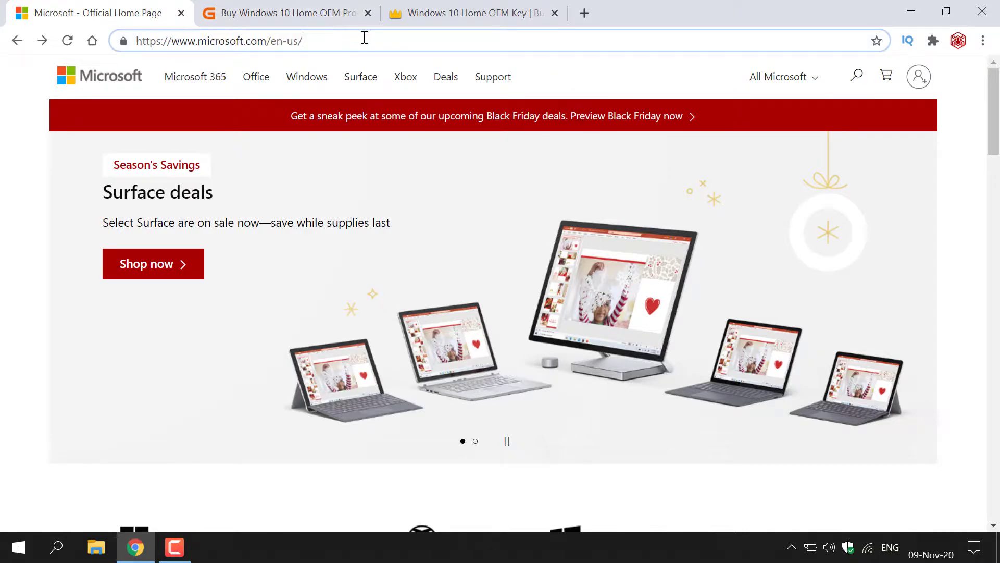
pyautogui.click(604, 84)
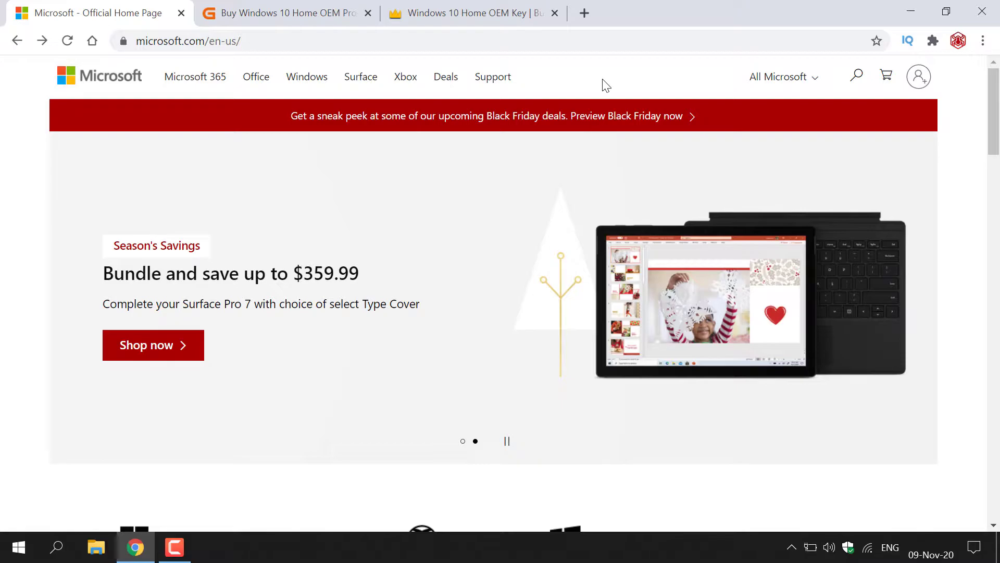
pyautogui.click(321, 87)
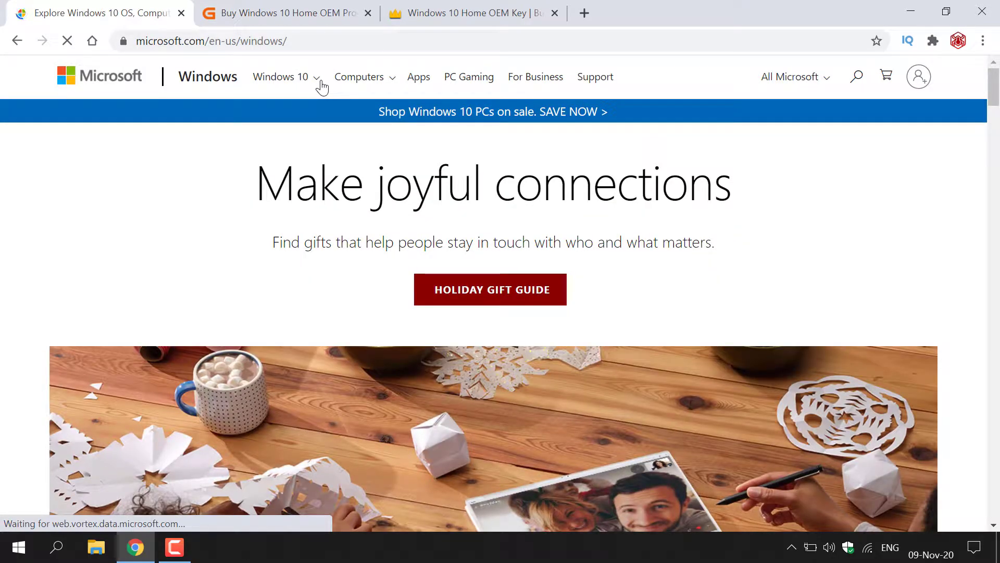
pyautogui.click(322, 87)
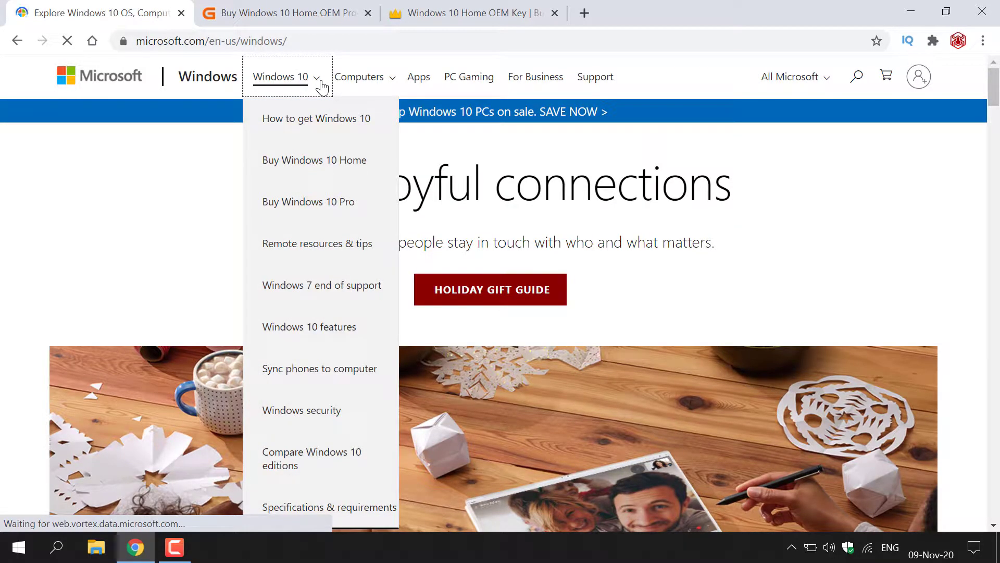
pyautogui.click(350, 178)
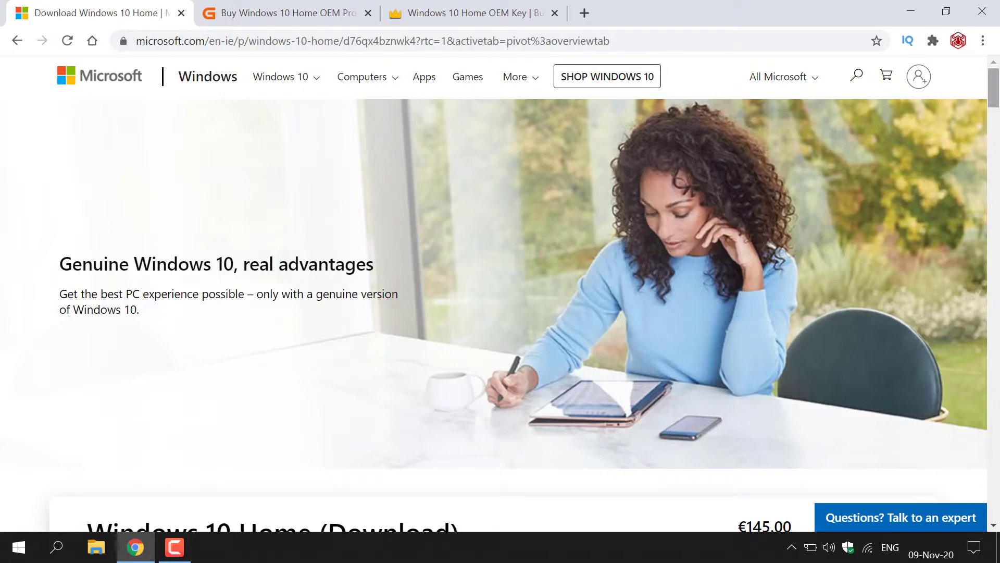
pyautogui.scroll(-5, 332, 240)
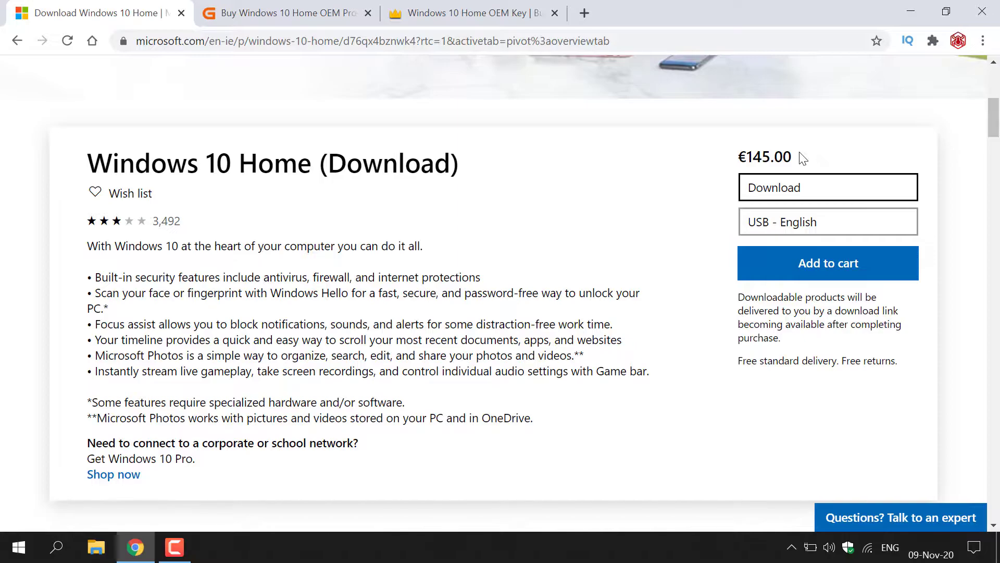
pyautogui.click(297, 13)
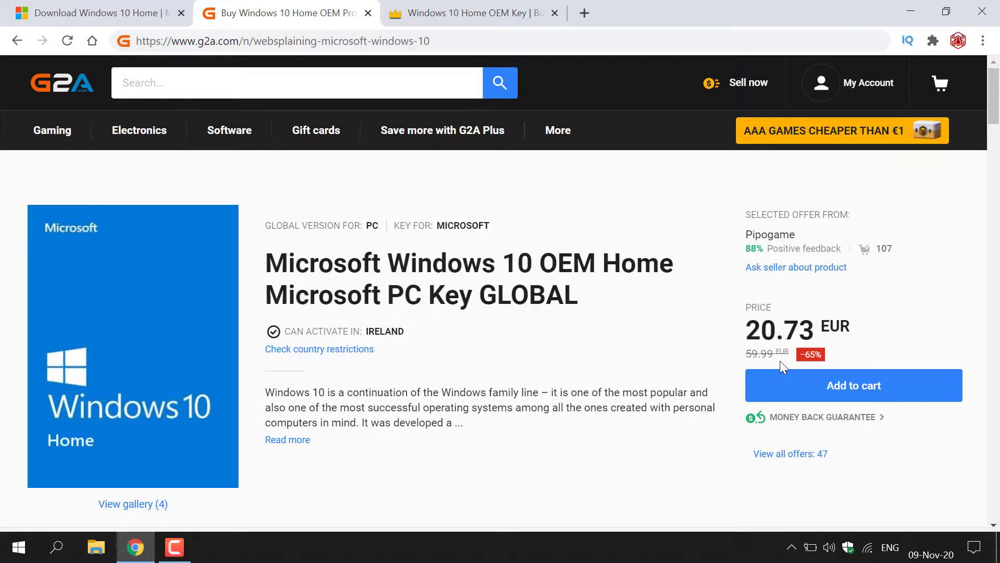
# Step: Check the G2A page address, then highlight 'OEM' in the Windows 10 Home key title
pyautogui.click(527, 40)
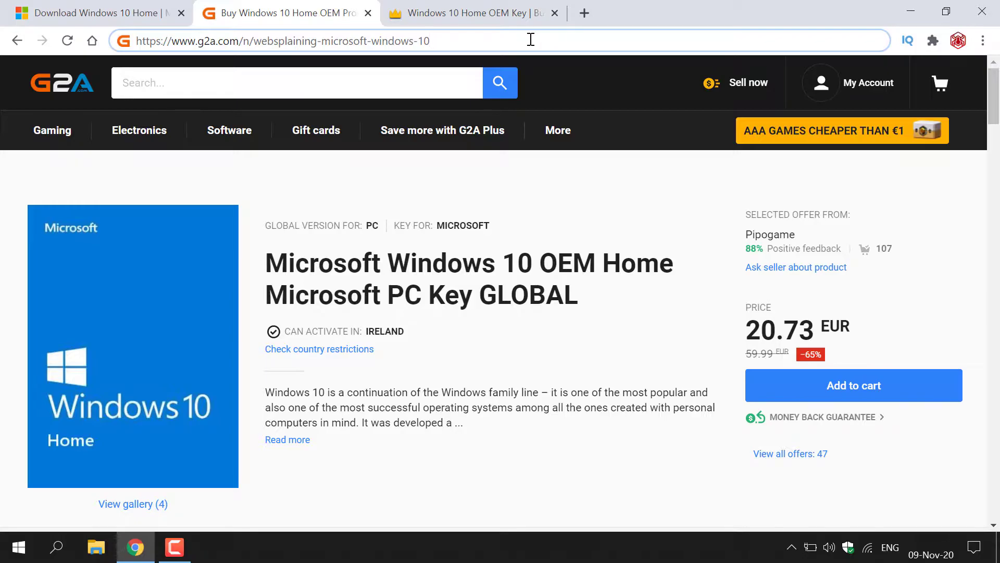
pyautogui.click(629, 358)
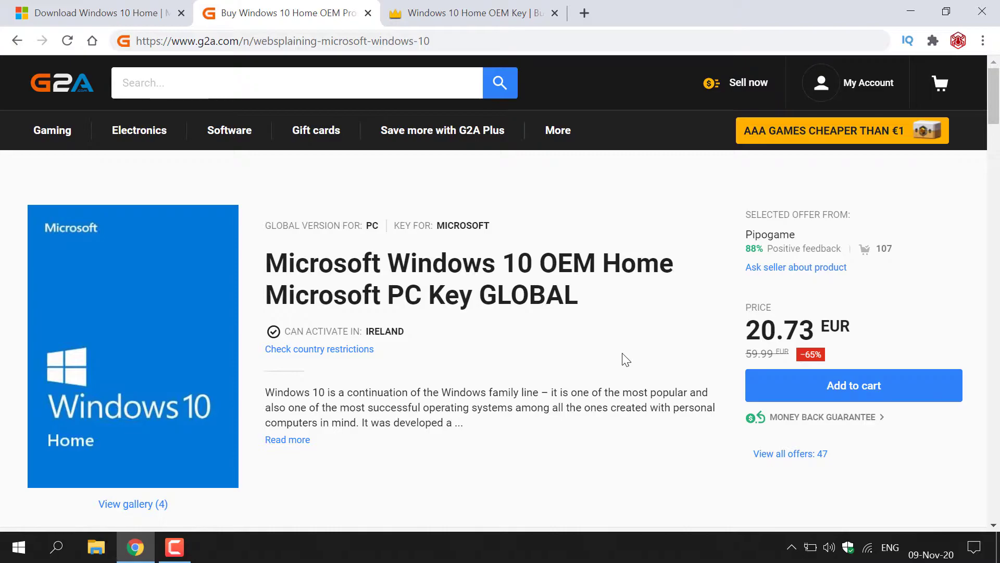
pyautogui.moveTo(604, 270); pyautogui.dragTo(540, 266)
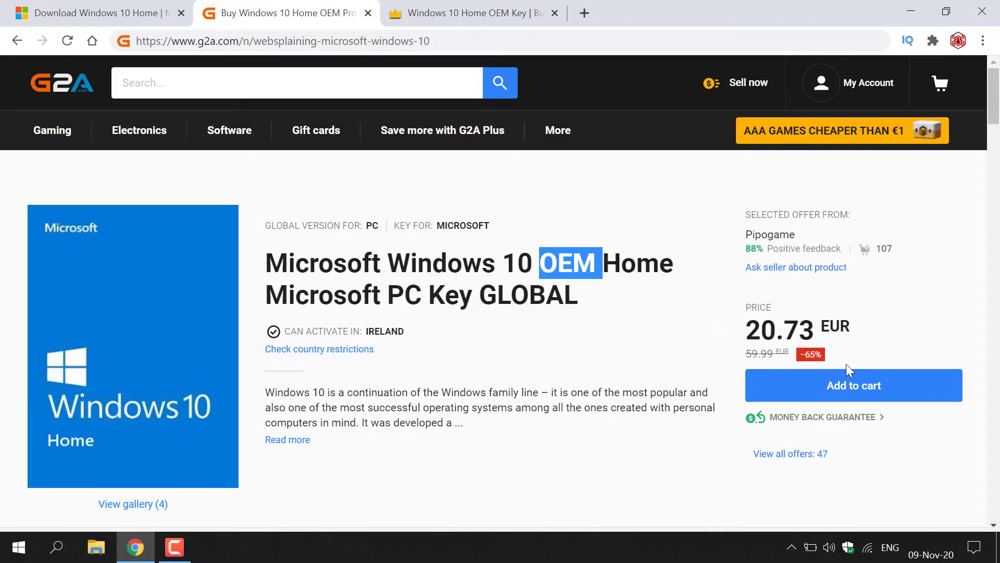
# Step: Add Pipogame's 20.73 EUR Windows 10 Home OEM key to the G2A cart
pyautogui.click(858, 392)
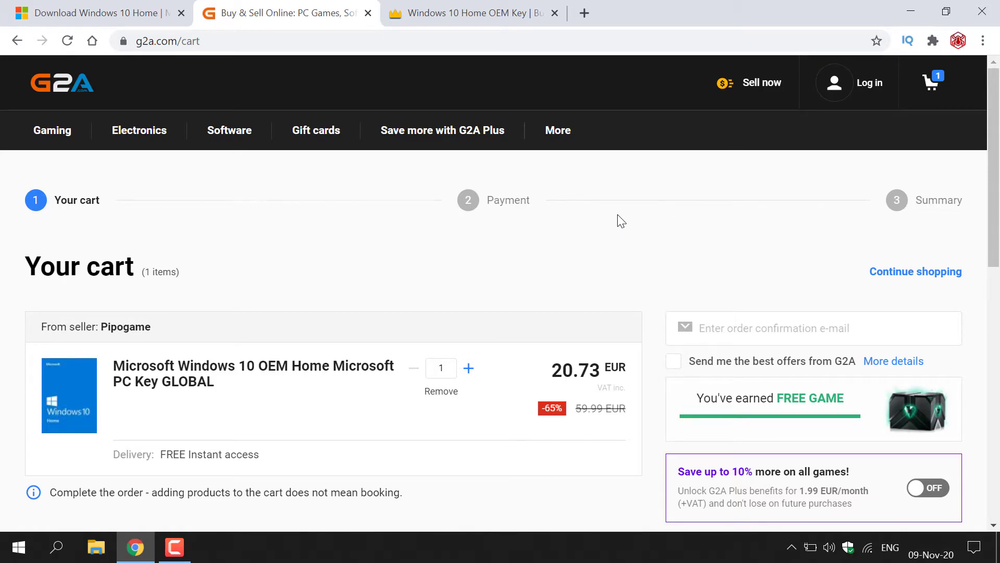
# Step: On Kinguin, check the page address and add NextKeys.io's €23.99 Windows 10 Home OEM Key to the cart
pyautogui.click(517, 22)
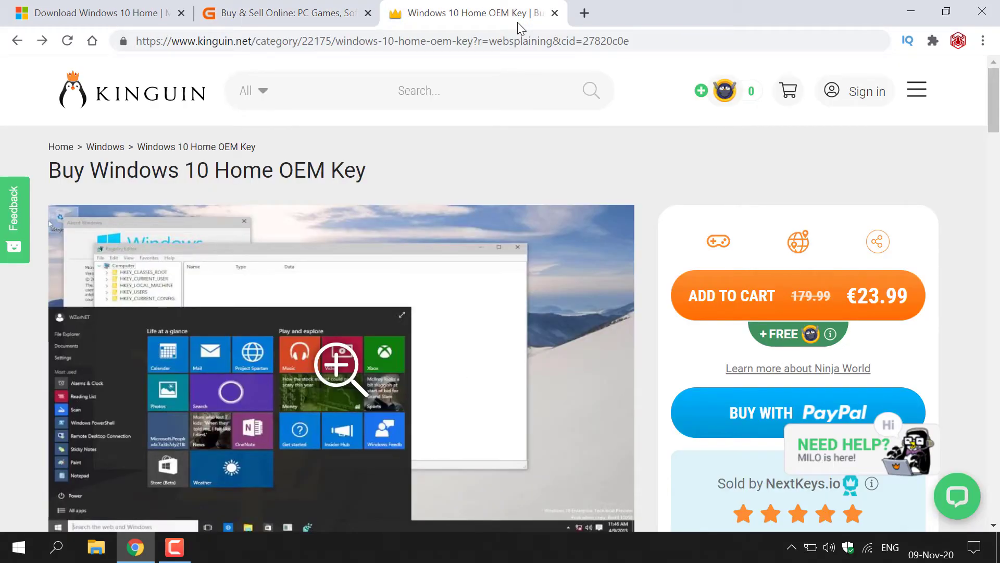
pyautogui.click(639, 43)
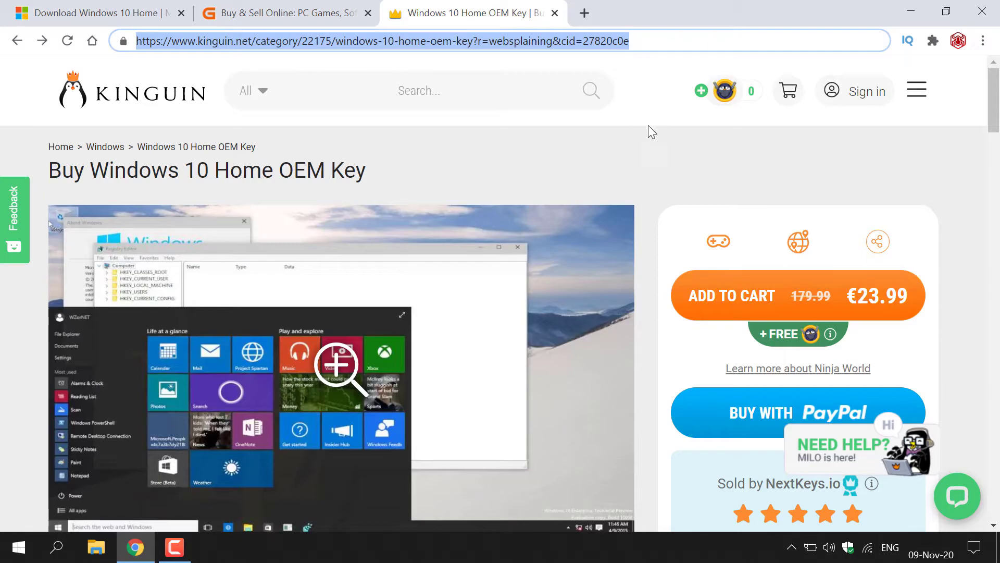
pyautogui.click(657, 160)
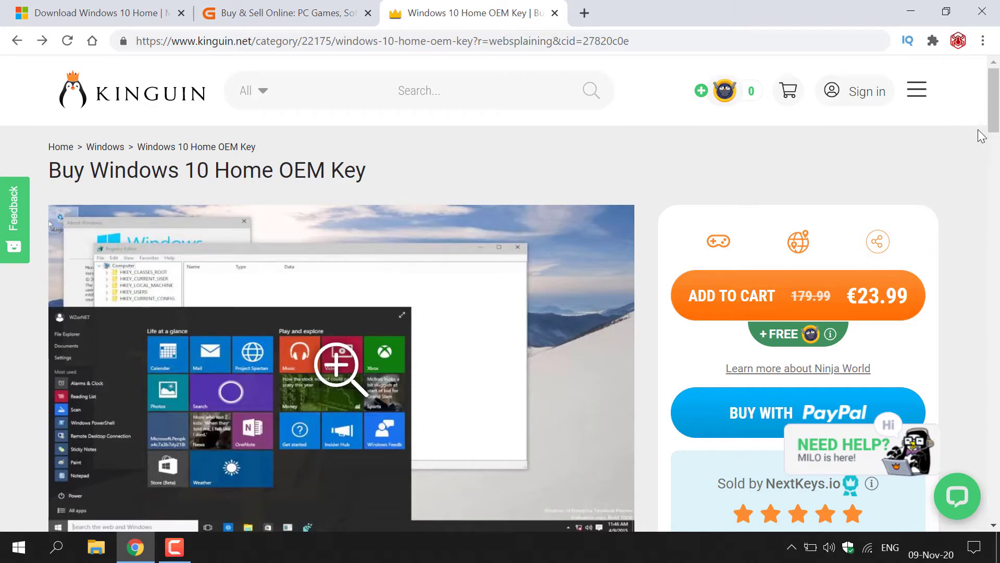
pyautogui.click(873, 301)
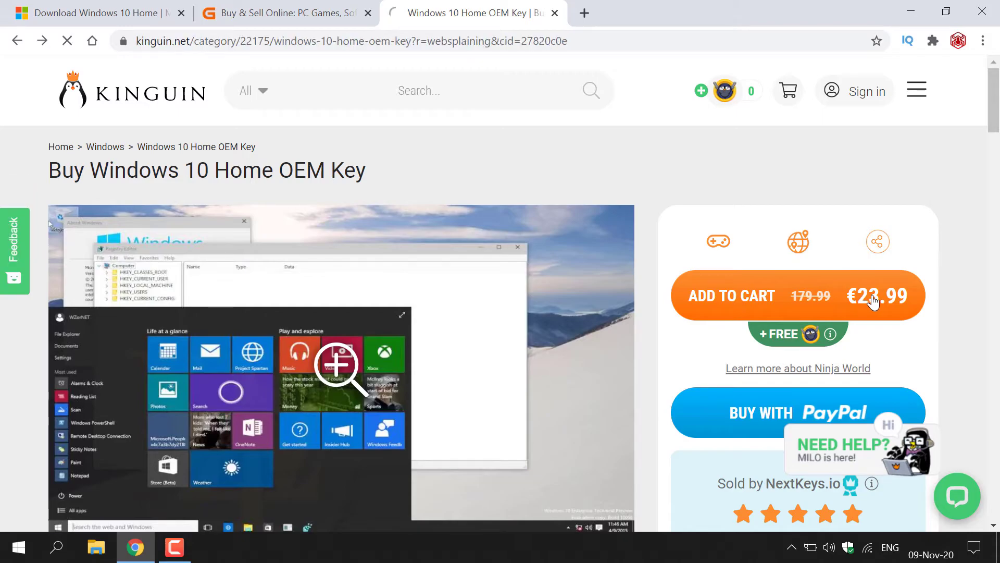